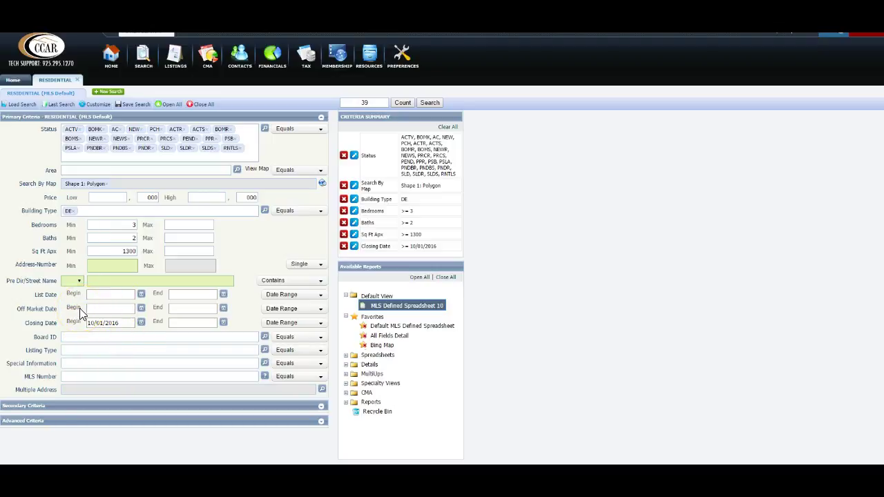
pyautogui.press('Return')
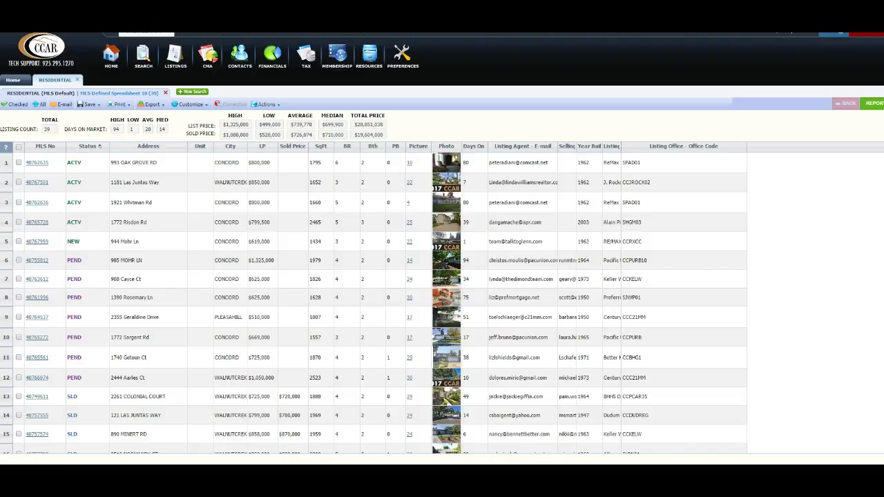
pyautogui.click(116, 416)
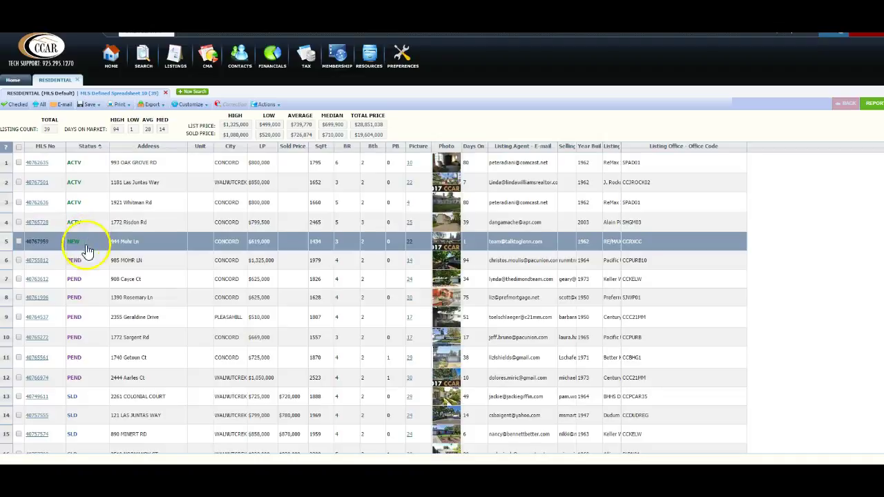
pyautogui.scroll(-3, 86, 256)
pyautogui.scroll(2, 87, 270)
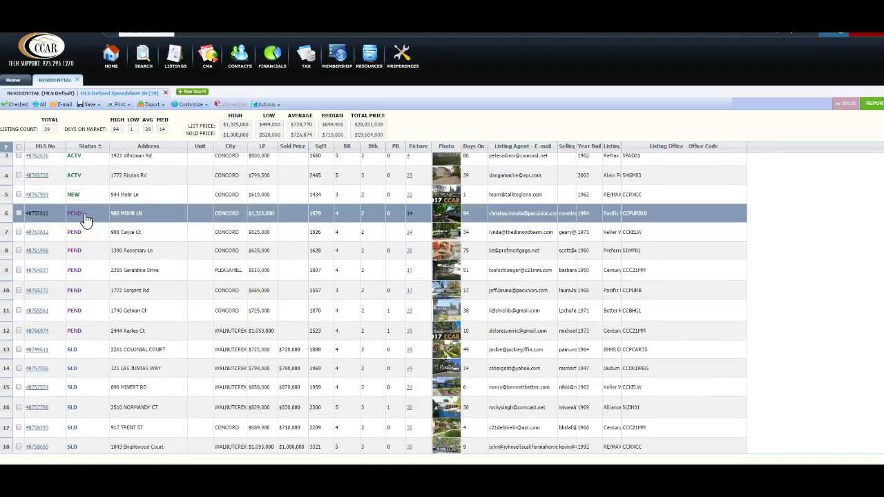
pyautogui.moveTo(86, 220)
pyautogui.mouseDown()
pyautogui.moveTo(98, 336)
pyautogui.moveTo(87, 219)
pyautogui.moveTo(81, 325)
pyautogui.moveTo(93, 350)
pyautogui.mouseUp()
pyautogui.scroll(-3, 95, 351)
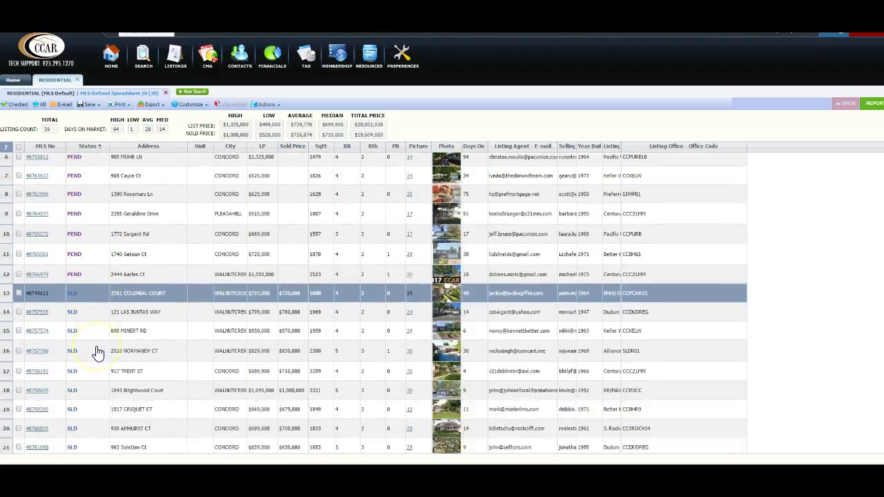
pyautogui.scroll(-5, 97, 354)
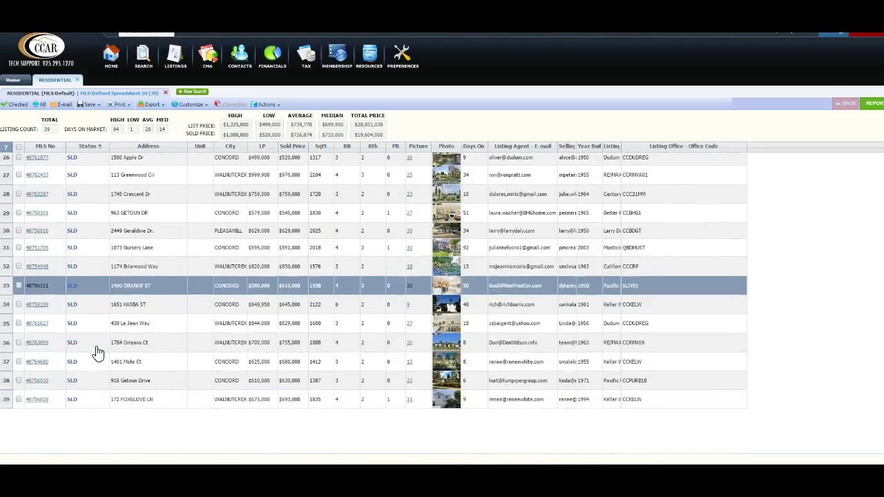
pyautogui.click(104, 389)
pyautogui.scroll(8, 104, 388)
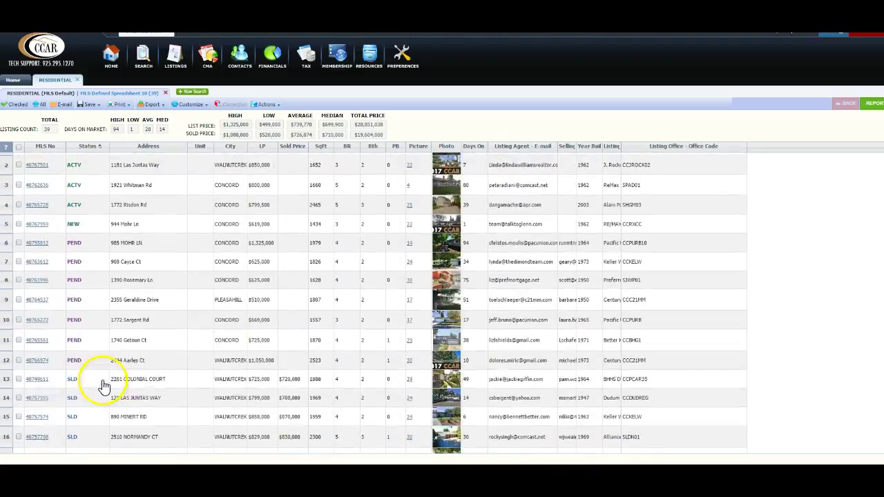
pyautogui.scroll(-8, 87, 338)
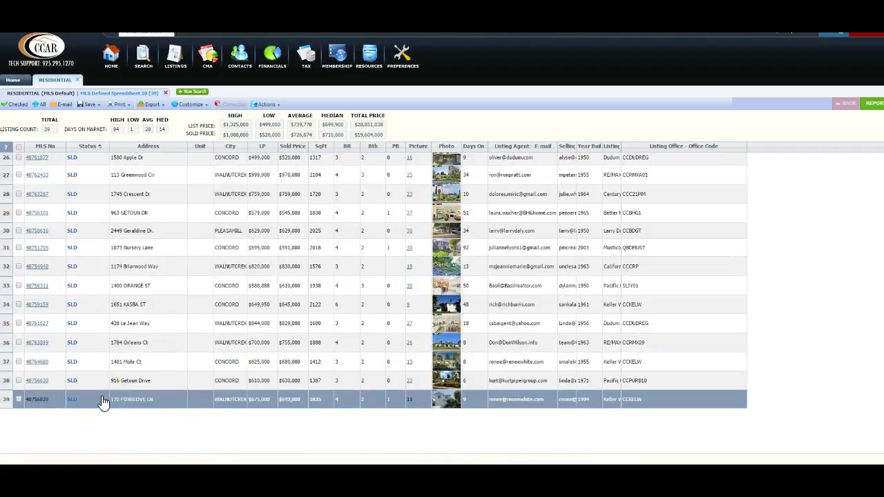
pyautogui.scroll(4, 82, 304)
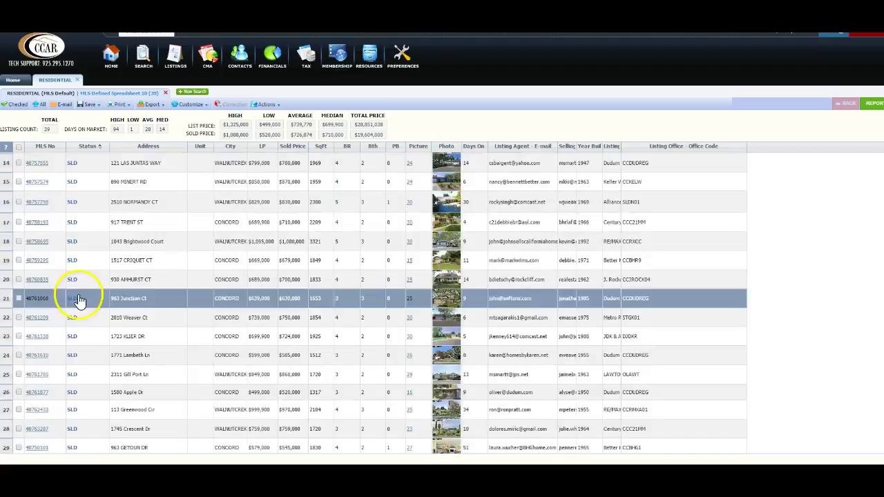
pyautogui.scroll(5, 80, 301)
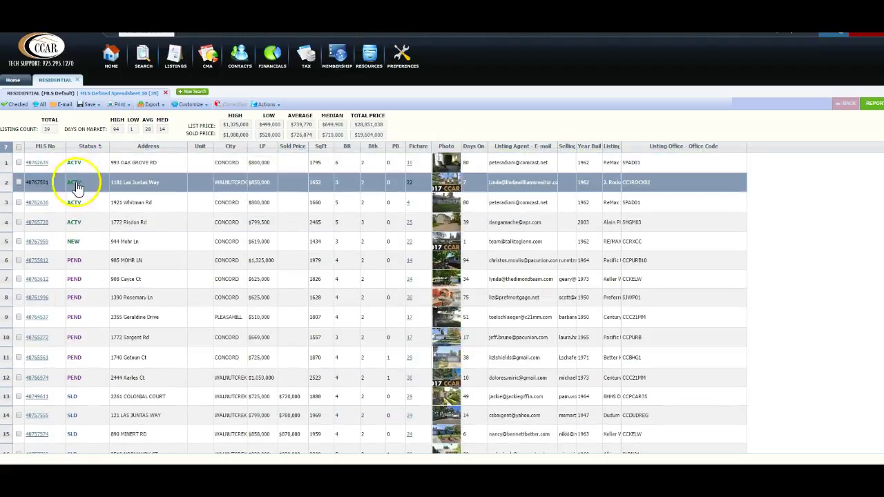
pyautogui.click(81, 251)
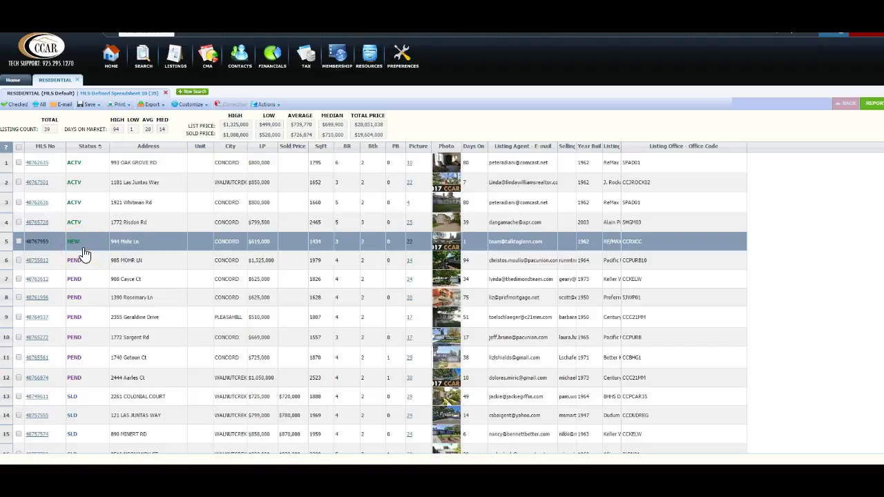
pyautogui.click(88, 248)
pyautogui.click(77, 163)
# - Check the Concord listings and show only those 23 checked rows out of 39
pyautogui.click(88, 246)
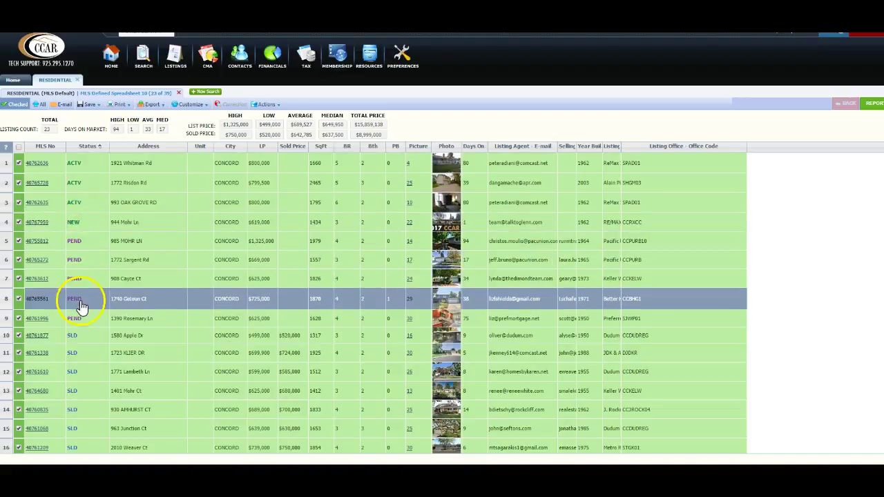
pyautogui.scroll(-5, 83, 330)
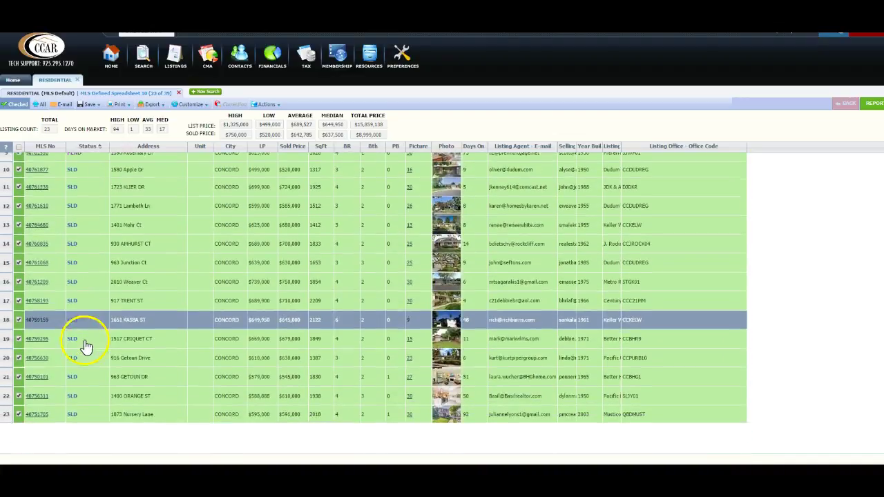
pyautogui.scroll(1, 84, 346)
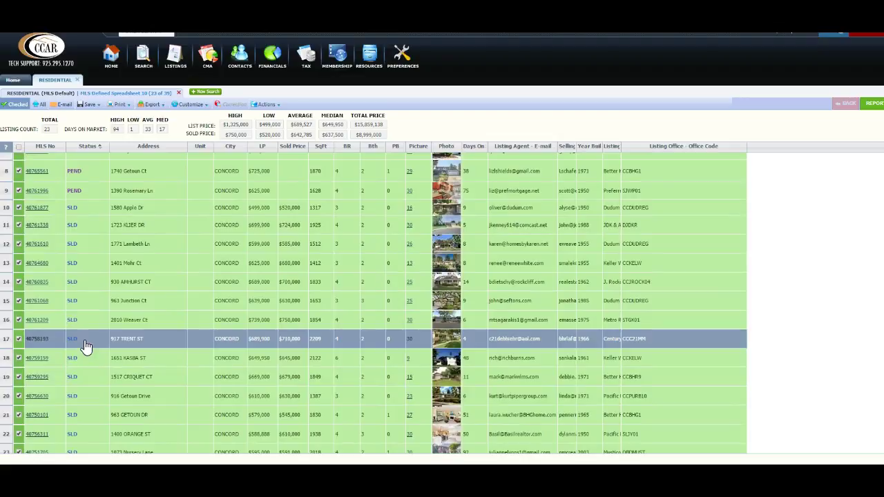
pyautogui.scroll(-1, 75, 334)
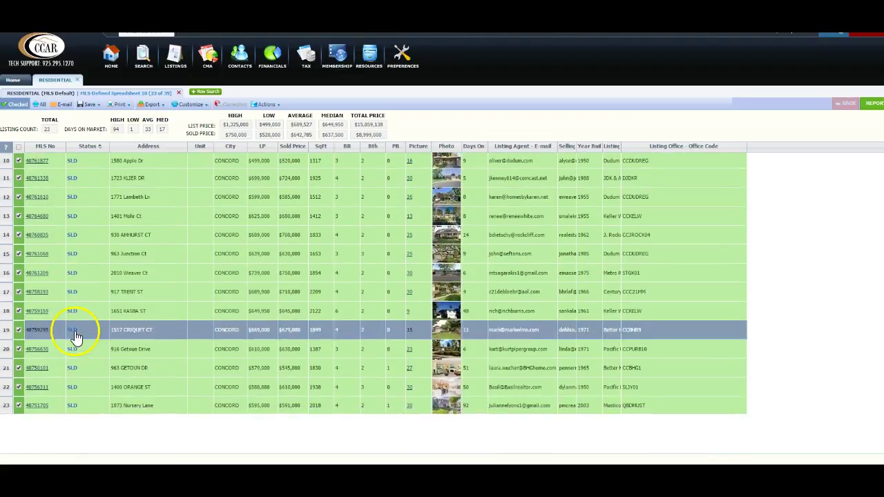
pyautogui.click(87, 409)
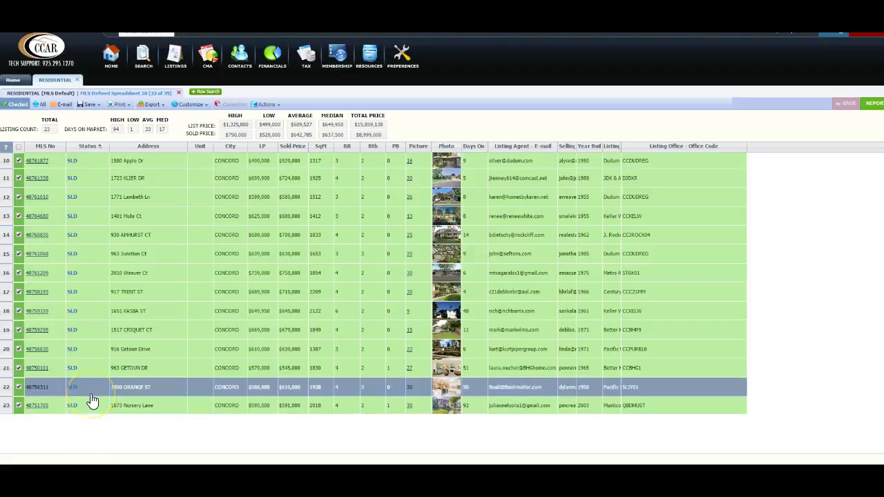
pyautogui.scroll(3, 90, 400)
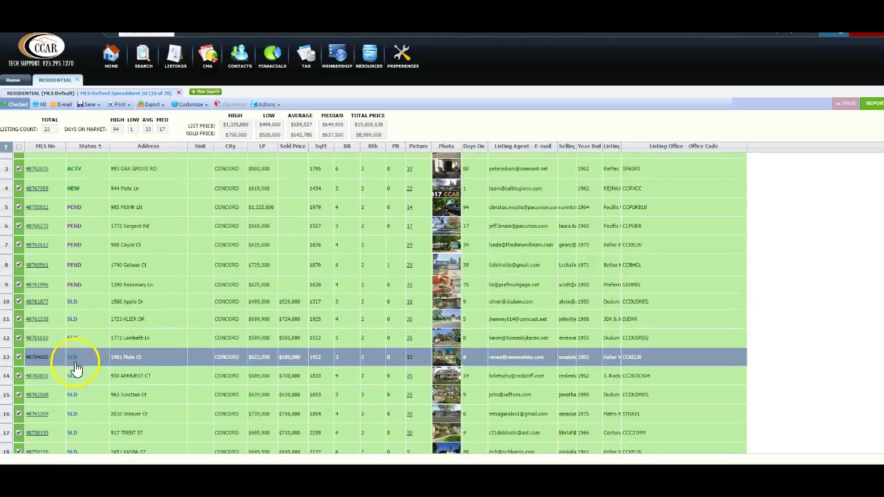
pyautogui.click(59, 303)
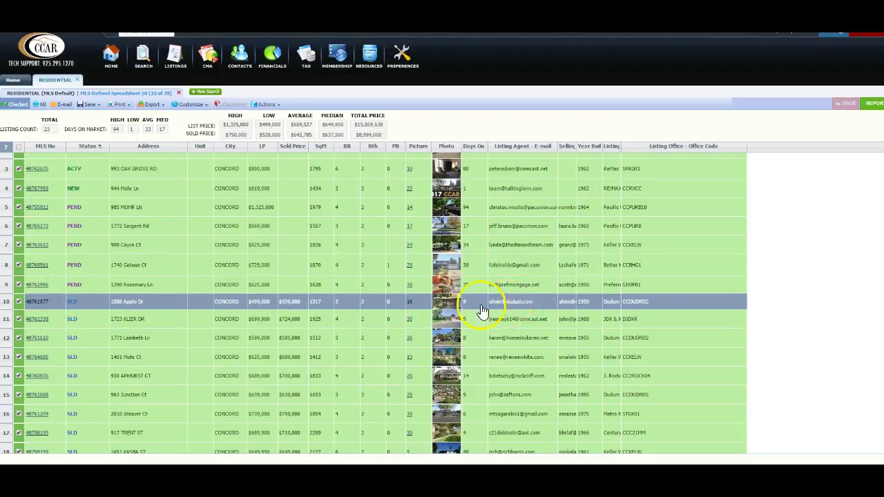
pyautogui.scroll(1, 263, 320)
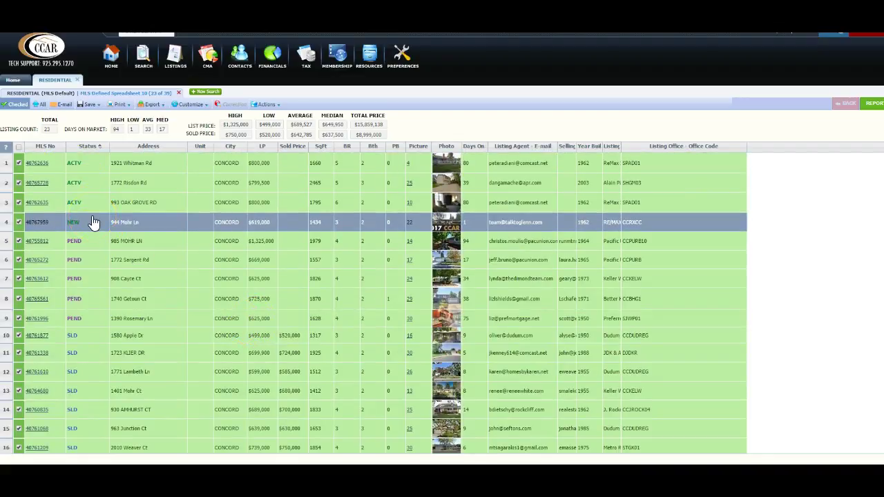
# - Filter the spreadsheet to the 8 checked comparables, averaging $672,800 sold
pyautogui.click(87, 260)
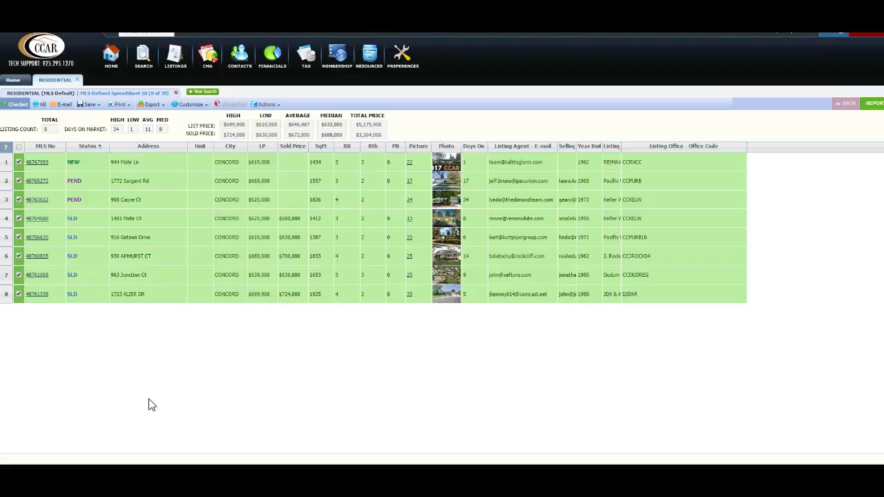
pyautogui.click(230, 165)
pyautogui.doubleClick(230, 165)
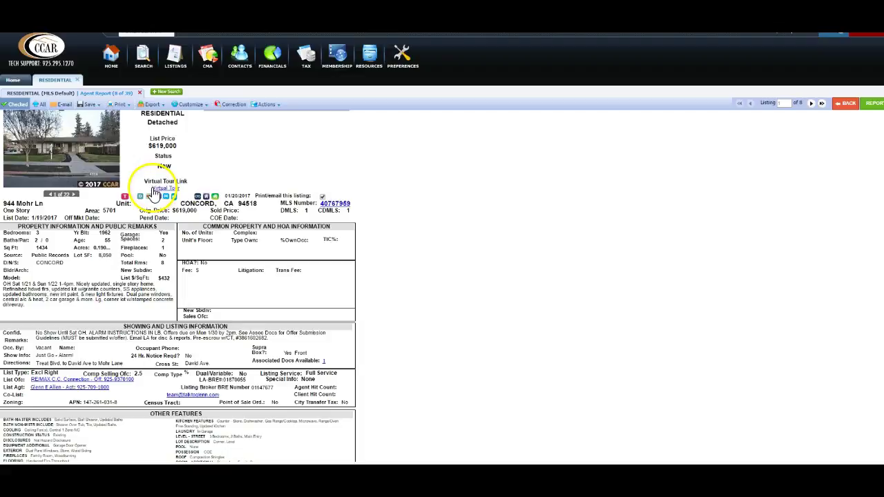
pyautogui.click(74, 195)
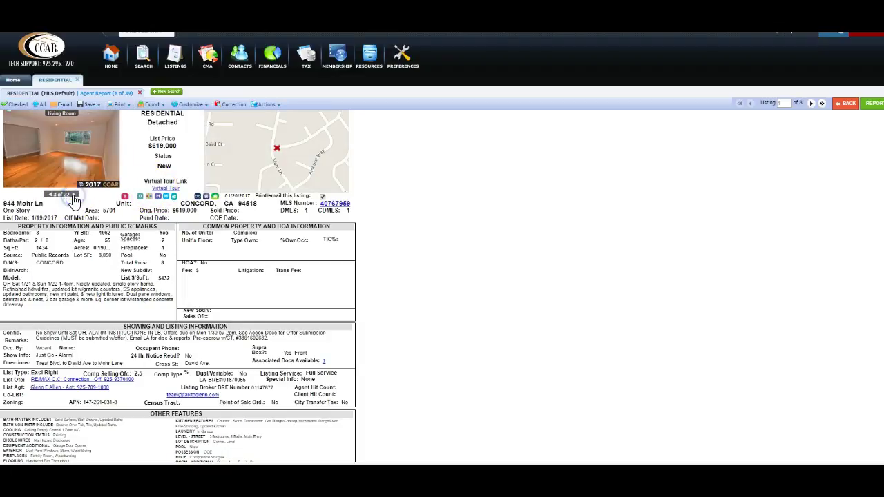
pyautogui.click(73, 196)
pyautogui.click(73, 196)
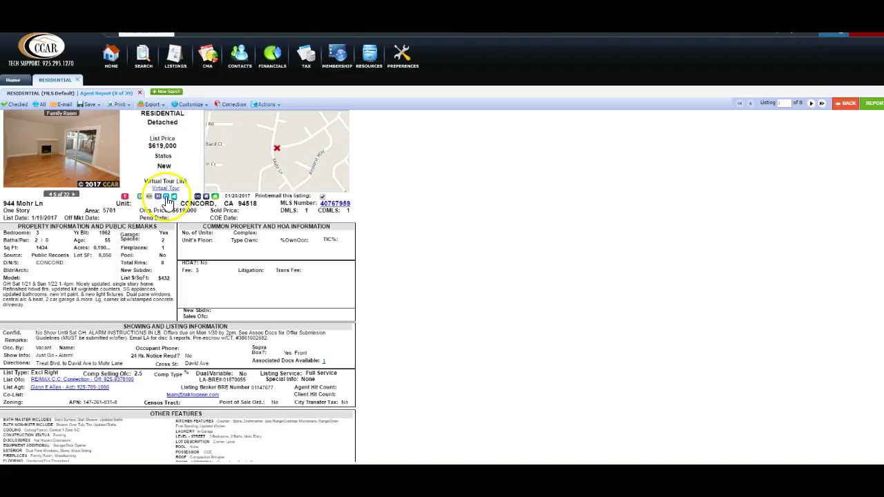
pyautogui.click(812, 103)
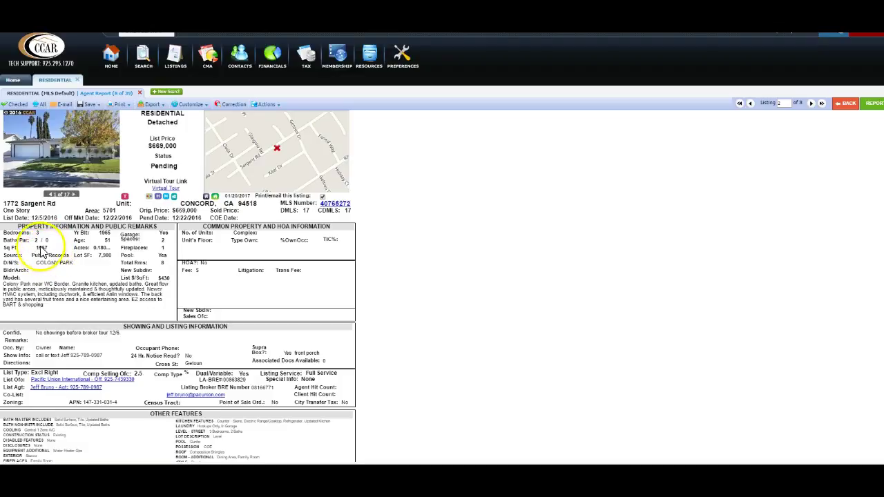
pyautogui.click(74, 194)
pyautogui.click(74, 195)
pyautogui.click(73, 197)
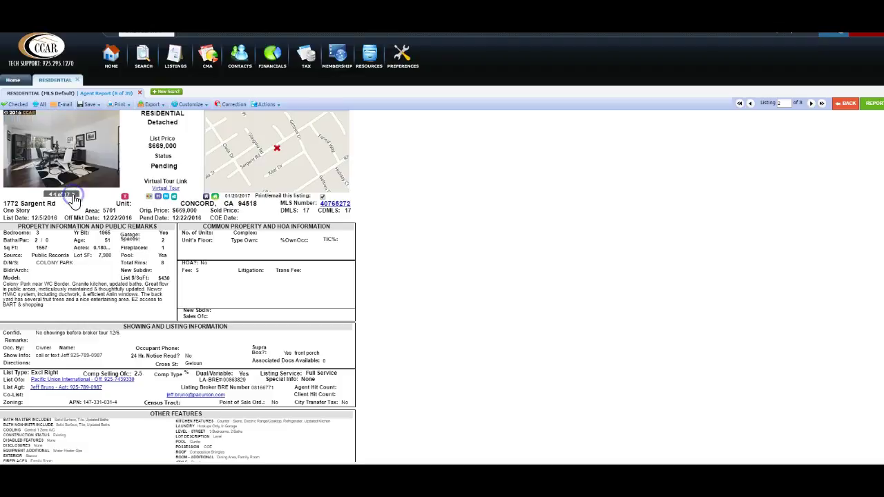
pyautogui.click(73, 196)
pyautogui.click(73, 197)
pyautogui.click(74, 197)
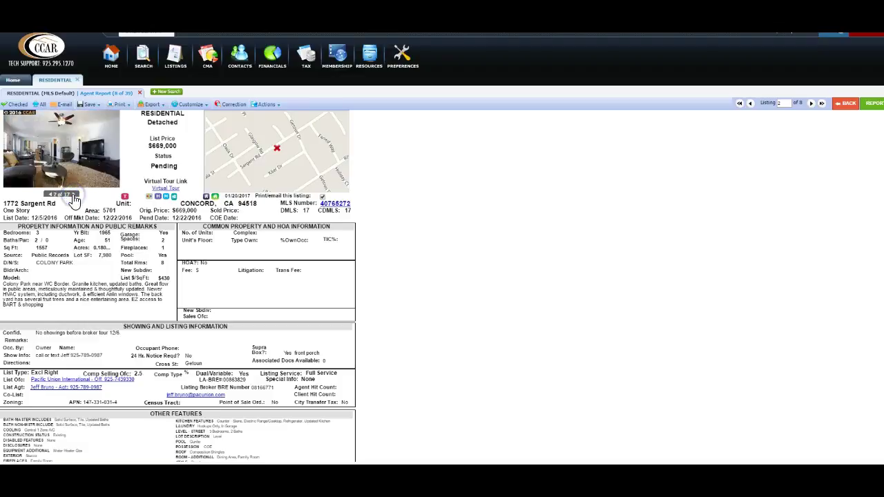
pyautogui.click(73, 196)
pyautogui.click(73, 196)
pyautogui.click(73, 197)
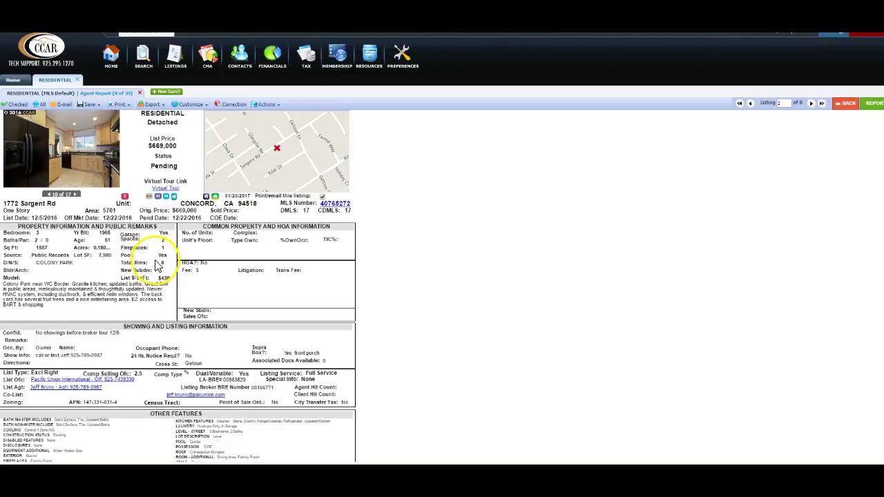
pyautogui.click(75, 195)
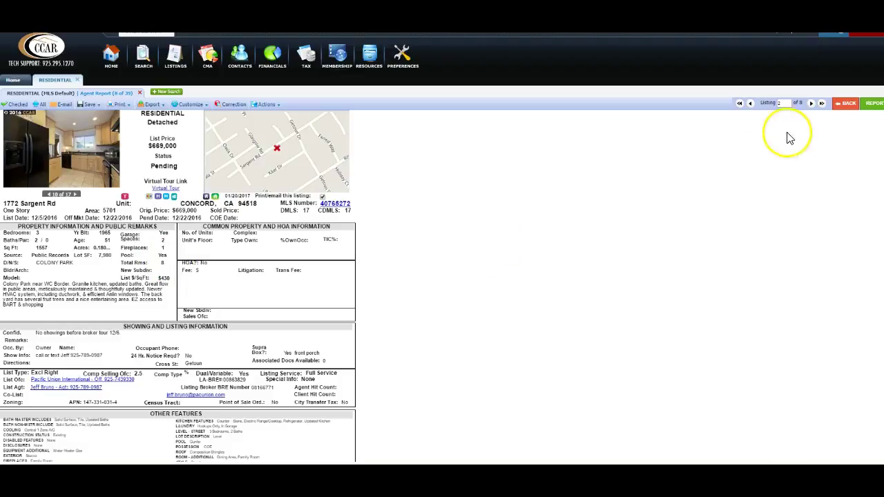
pyautogui.click(812, 105)
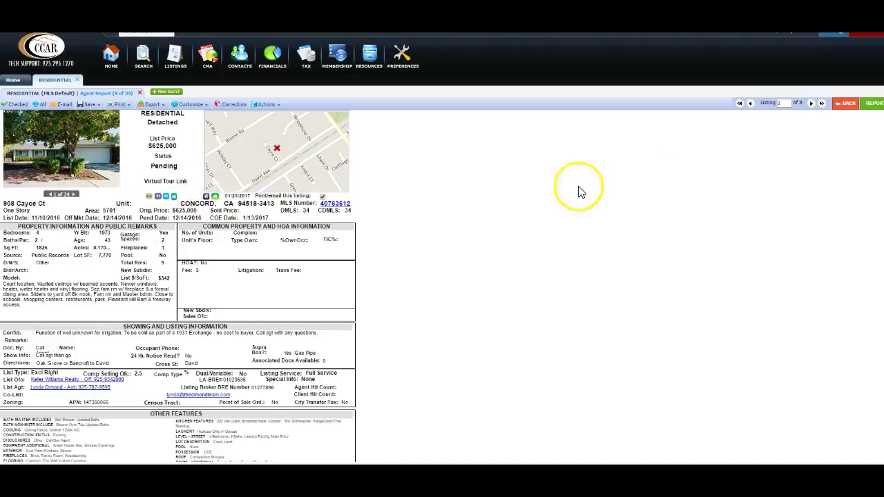
pyautogui.click(811, 103)
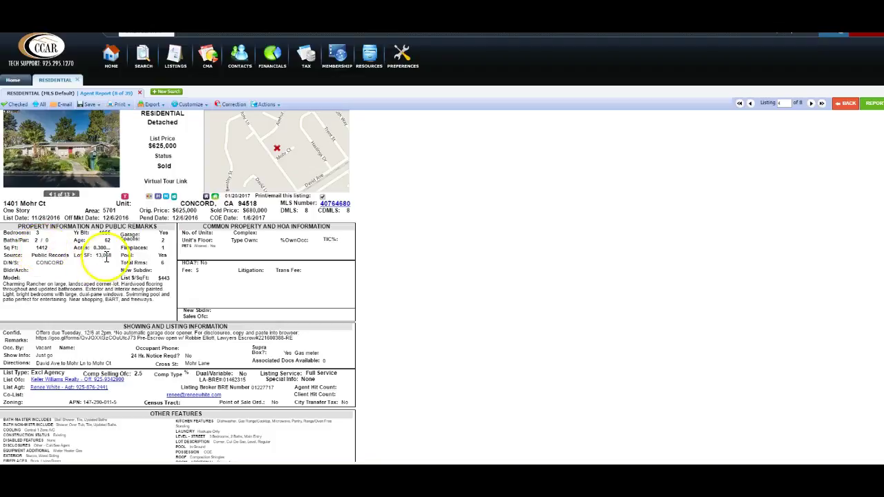
pyautogui.click(74, 195)
pyautogui.click(74, 195)
pyautogui.click(74, 194)
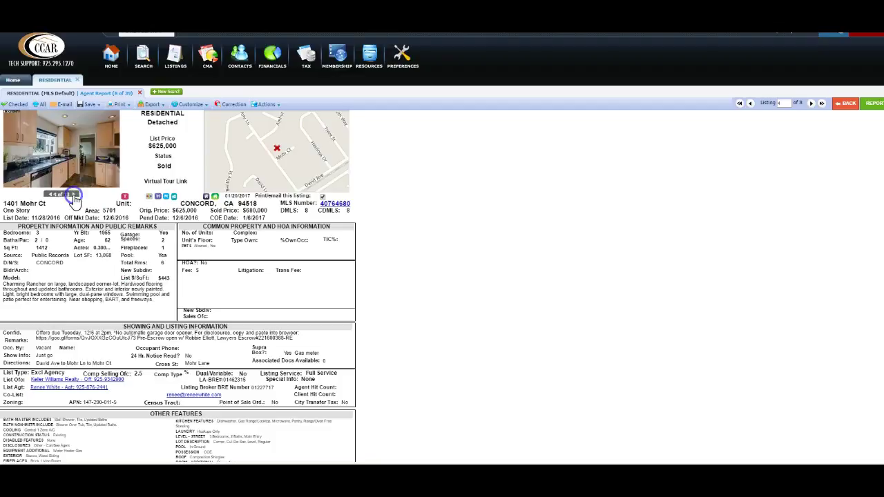
pyautogui.click(73, 194)
pyautogui.click(74, 195)
pyautogui.click(74, 195)
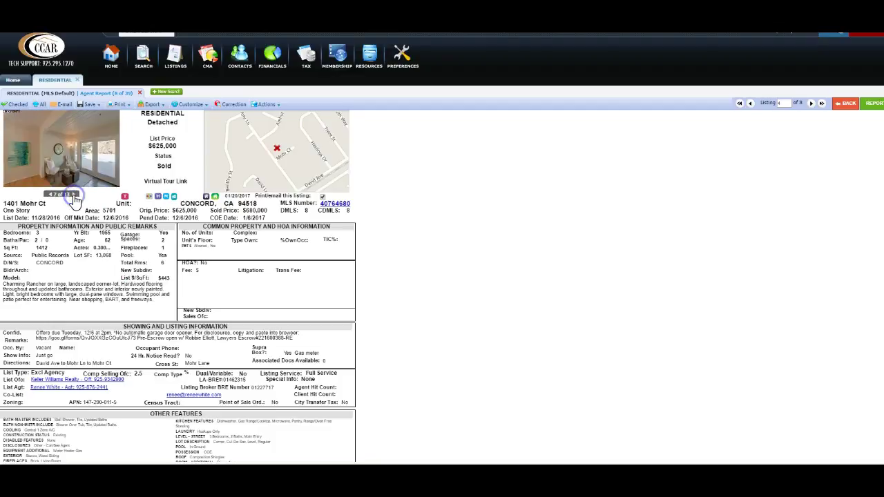
pyautogui.click(74, 195)
pyautogui.click(74, 196)
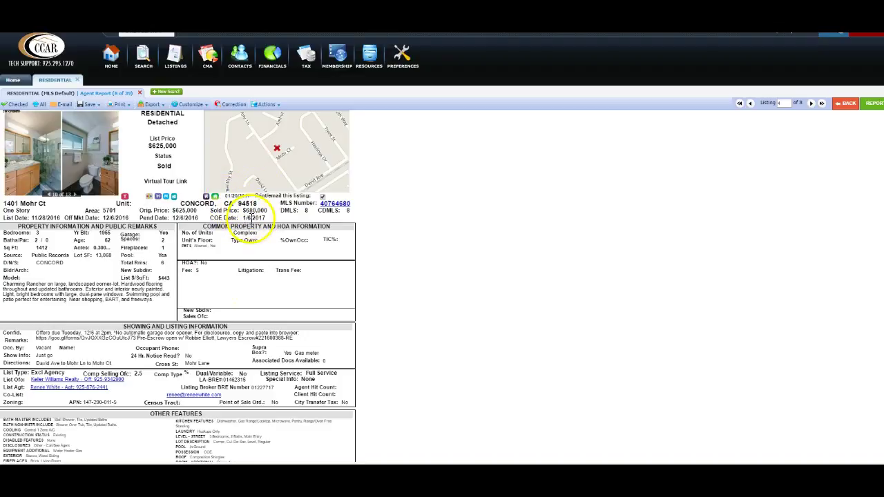
pyautogui.click(811, 103)
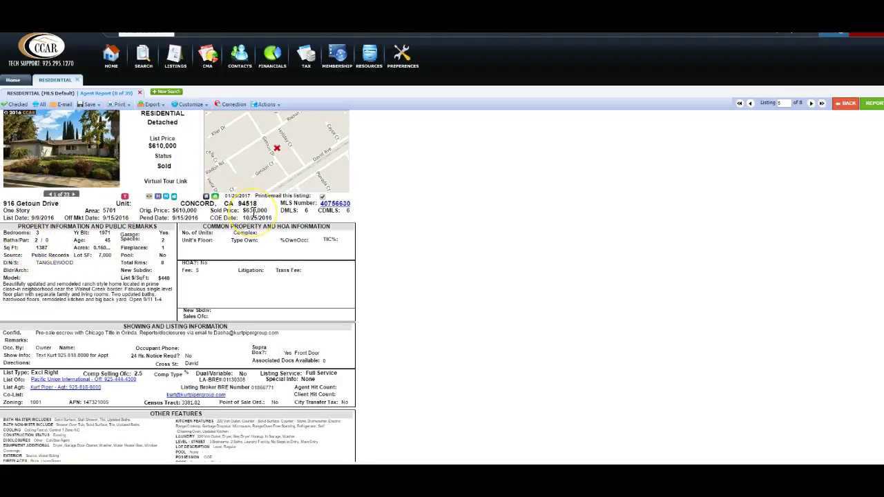
pyautogui.click(73, 196)
pyautogui.click(73, 196)
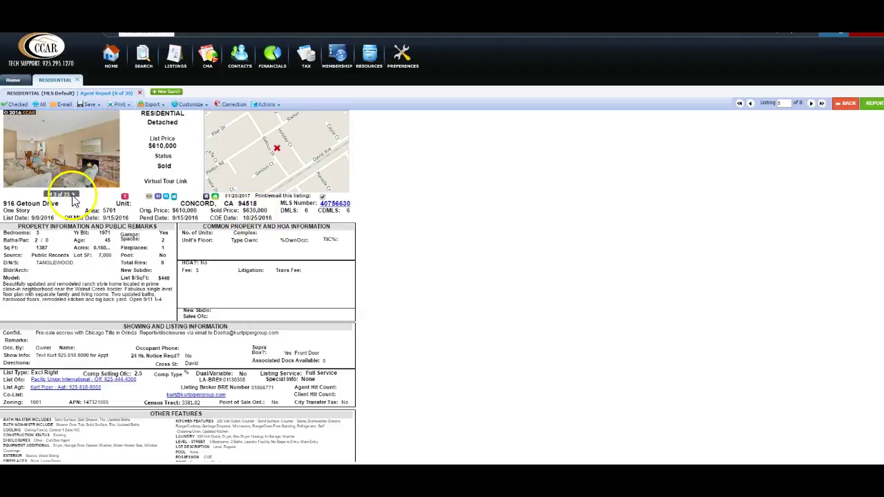
pyautogui.click(74, 198)
pyautogui.click(74, 197)
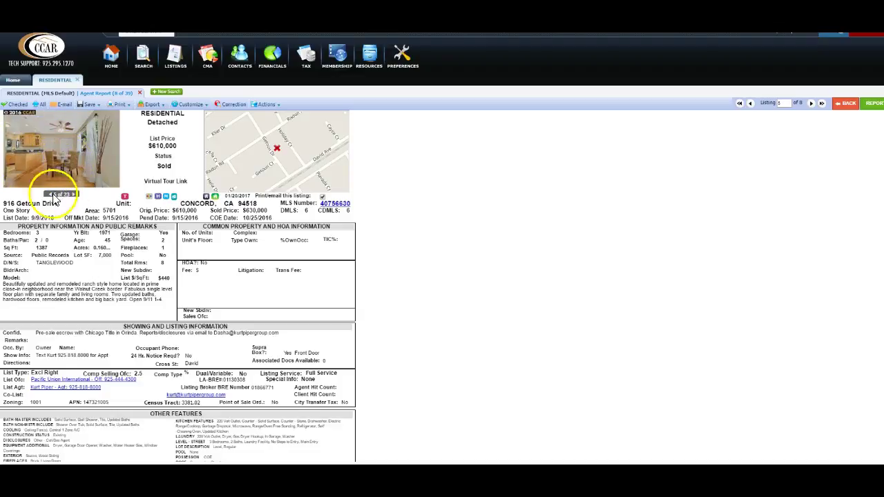
pyautogui.click(50, 197)
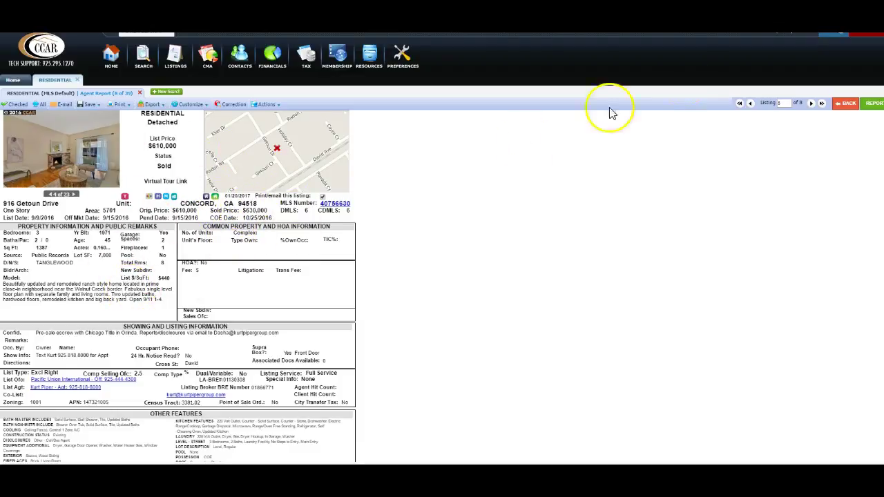
pyautogui.click(811, 104)
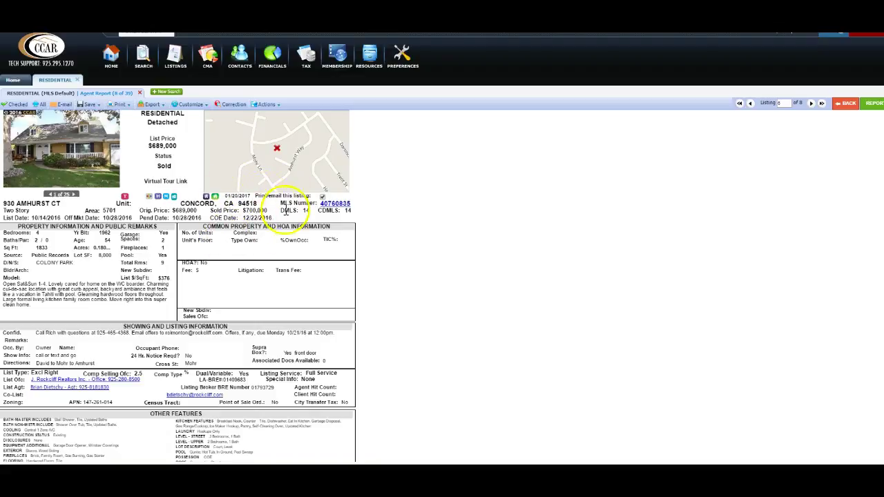
pyautogui.click(812, 104)
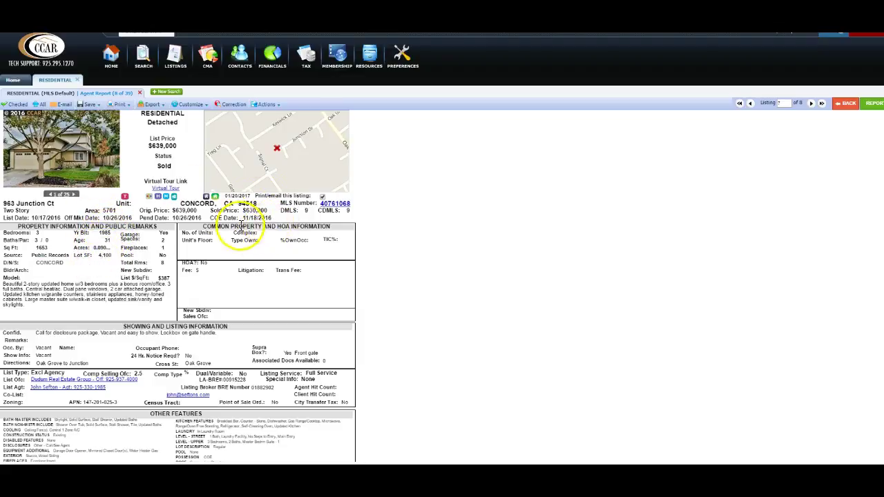
pyautogui.click(812, 103)
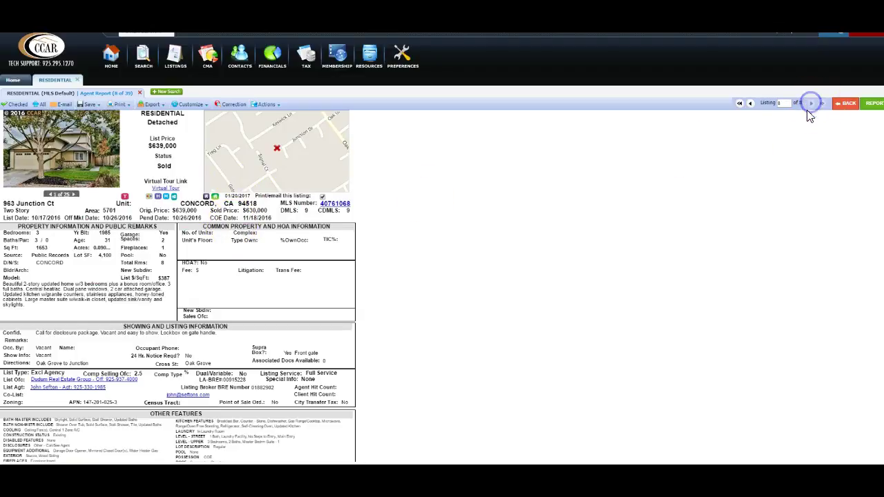